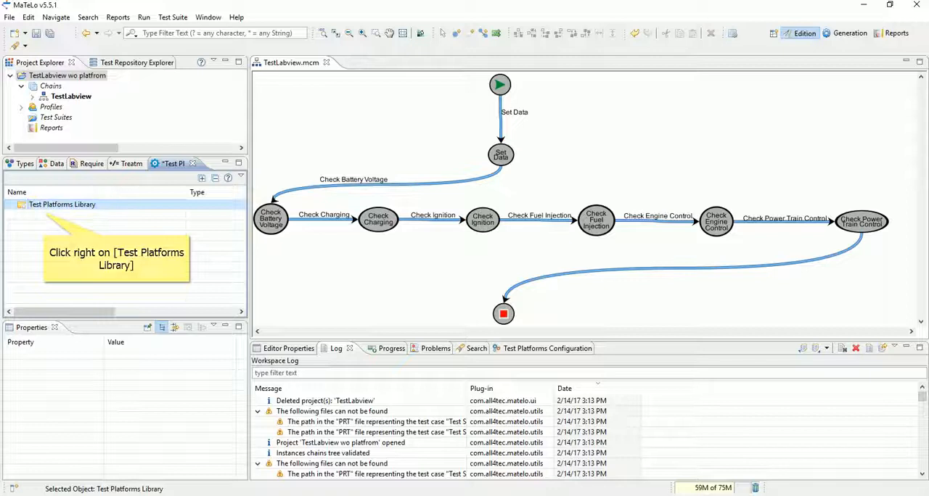
Add a TestStand platform to the Test Platforms Library and set its template file path to Template.seq.
{"action": "right_click", "coordinate": [37, 206]}
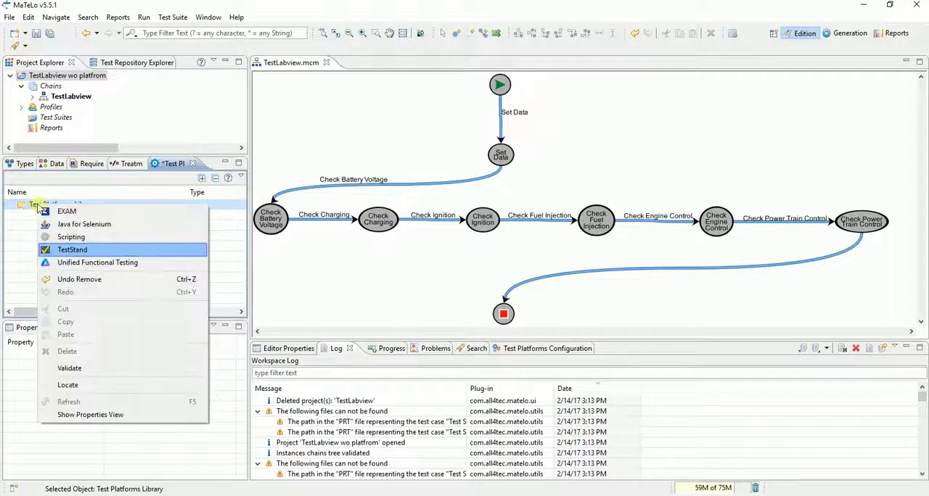
{"action": "left_click", "coordinate": [72, 251]}
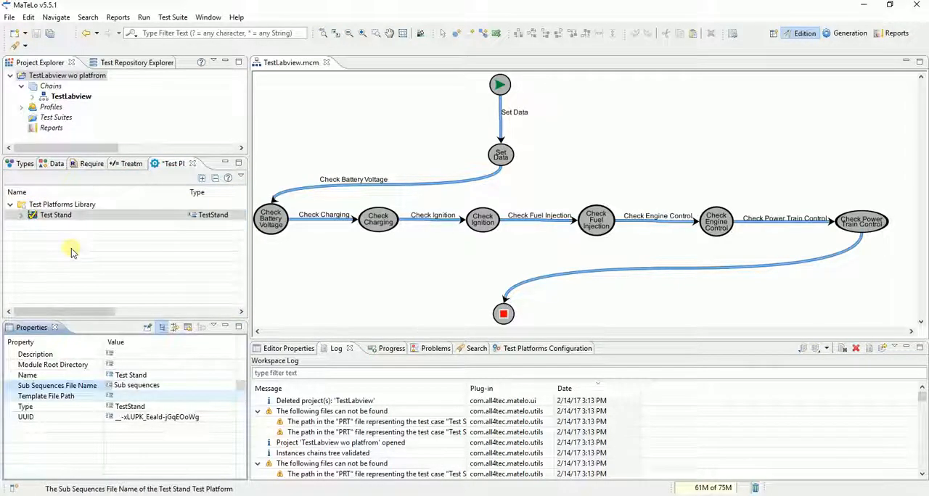
{"action": "left_click", "coordinate": [155, 399]}
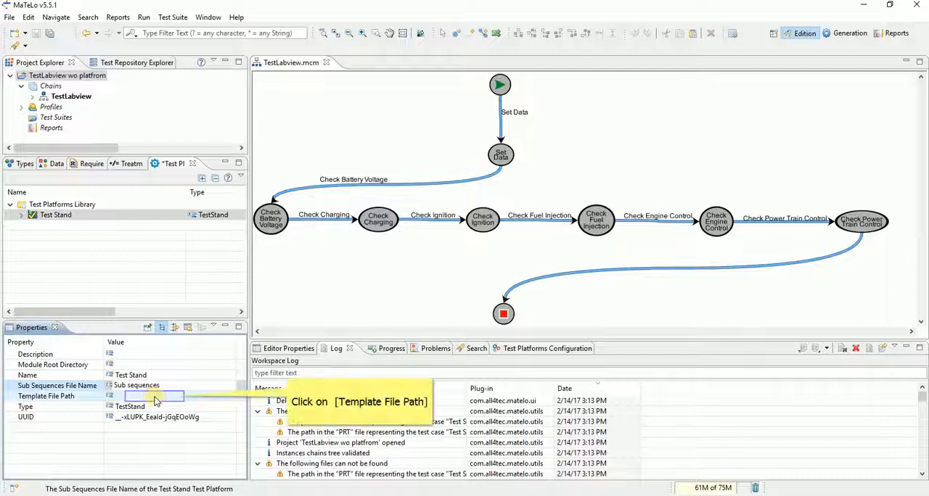
{"action": "left_click", "coordinate": [156, 399]}
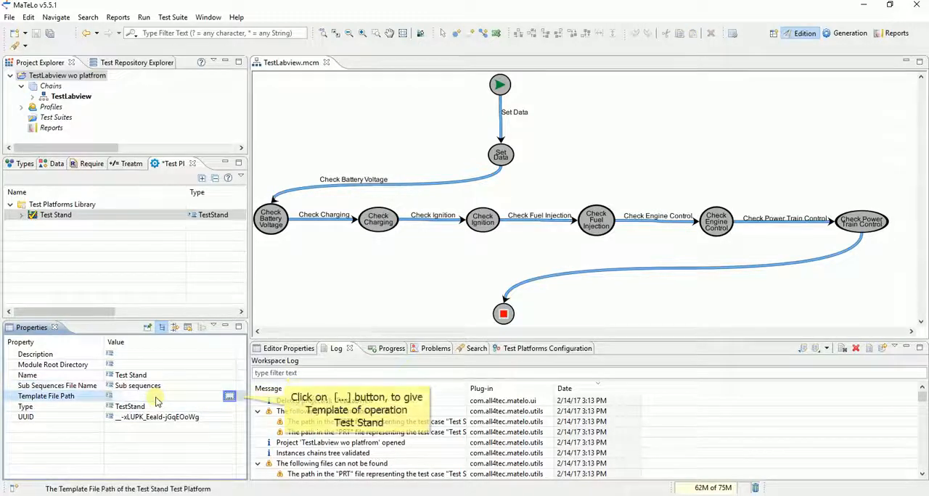
{"action": "left_click", "coordinate": [229, 398]}
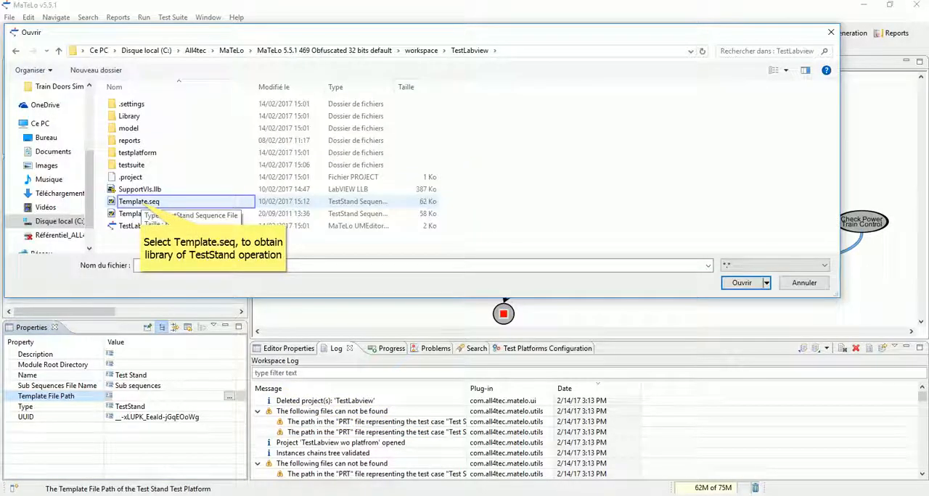
{"action": "left_click", "coordinate": [139, 202]}
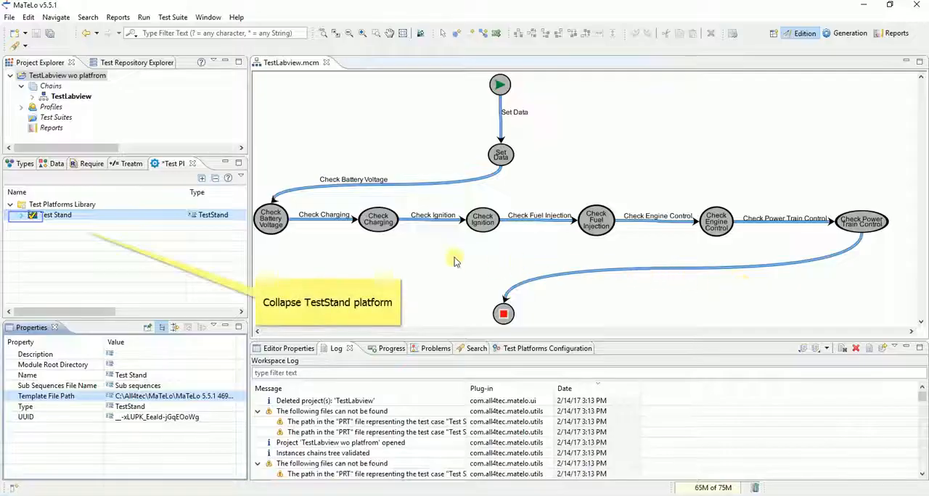
Add a new LabVIEW operation to the Test Stand platform's Setting Functions Library.
{"action": "left_click", "coordinate": [23, 216]}
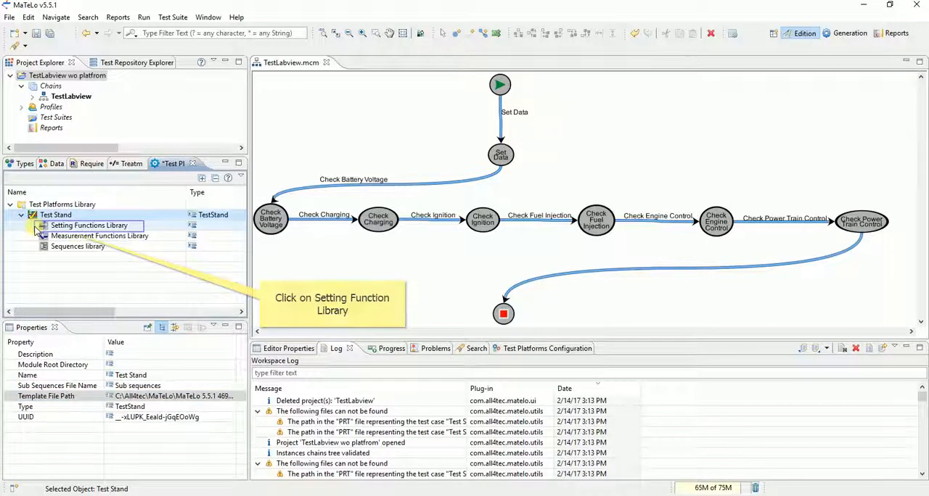
{"action": "left_click", "coordinate": [39, 226]}
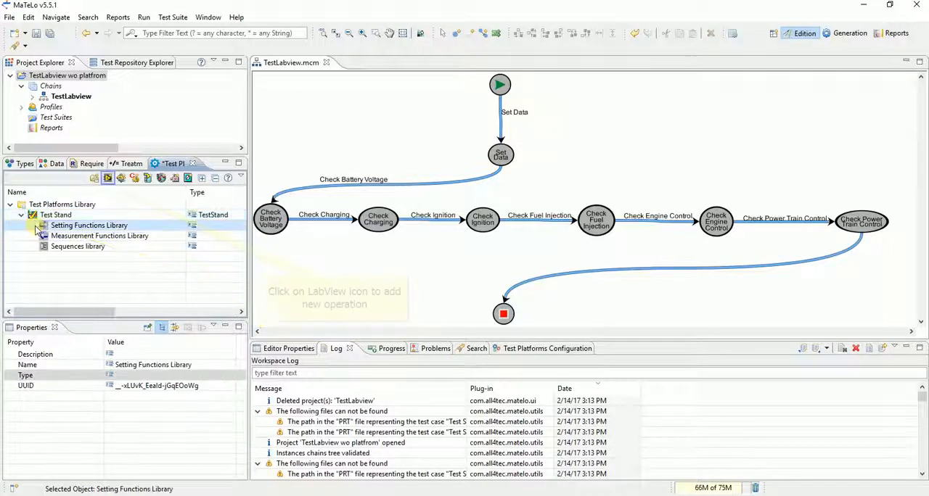
{"action": "left_click", "coordinate": [108, 179]}
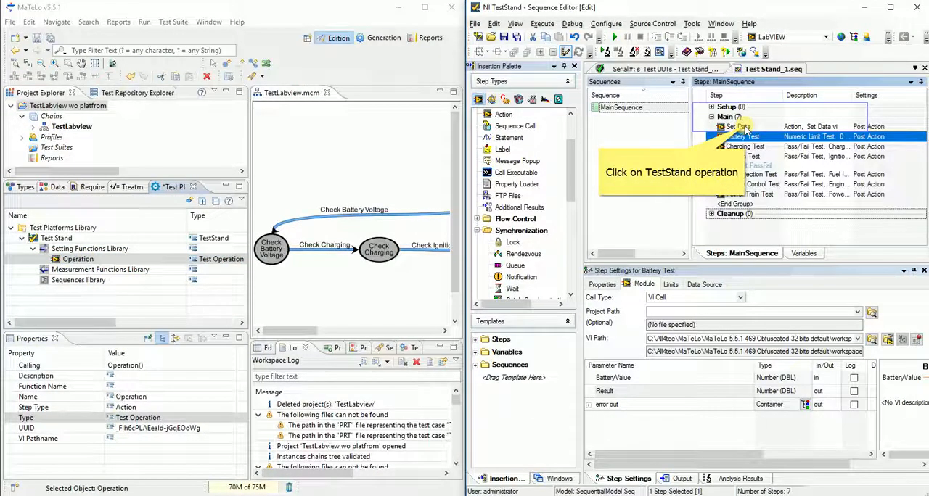
Copy the Set Data step's name from the TestStand Sequence Editor into the new MaTeLo operation's name and function name.
{"action": "left_click", "coordinate": [743, 128]}
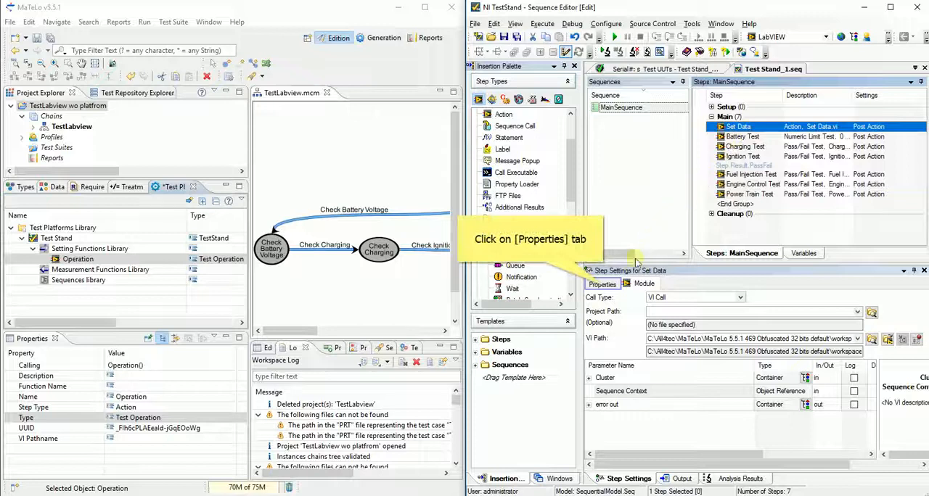
{"action": "left_click", "coordinate": [606, 284]}
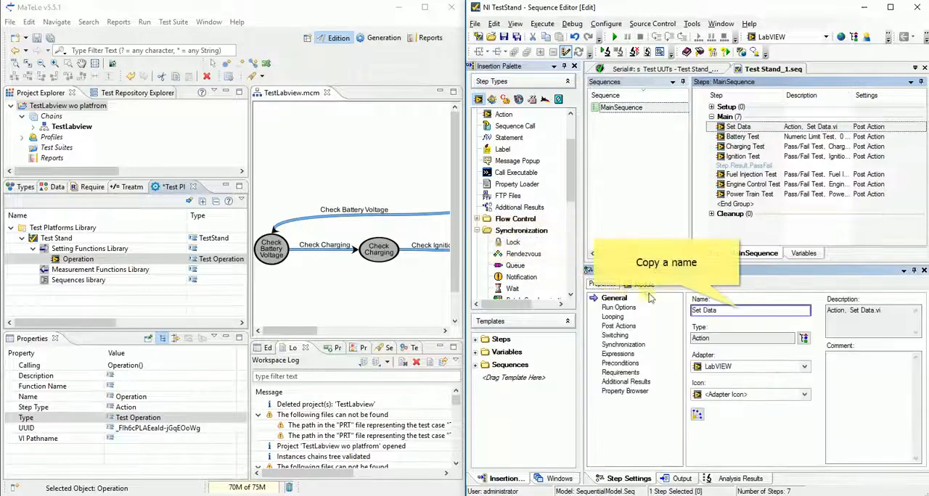
{"action": "left_click_drag", "start_coordinate": [690, 310], "coordinate": [721, 311]}
{"action": "key", "text": "ctrl+c"}
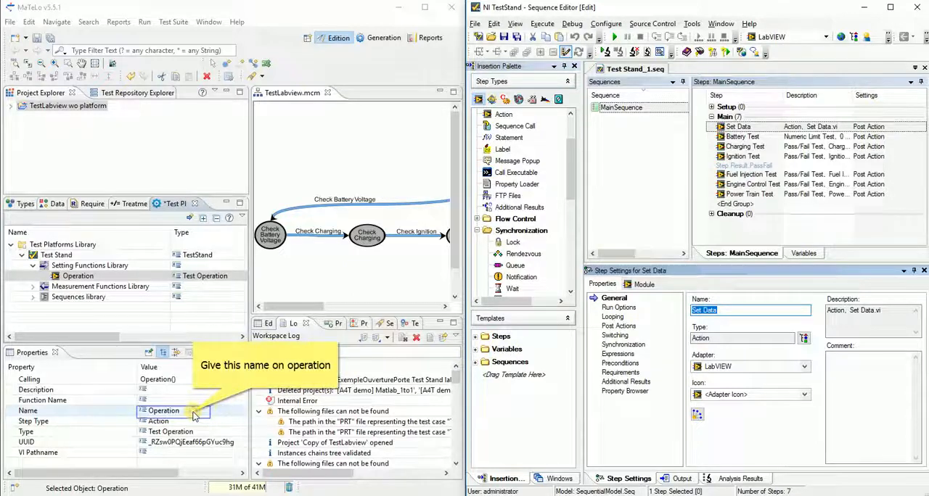
{"action": "left_click", "coordinate": [167, 411]}
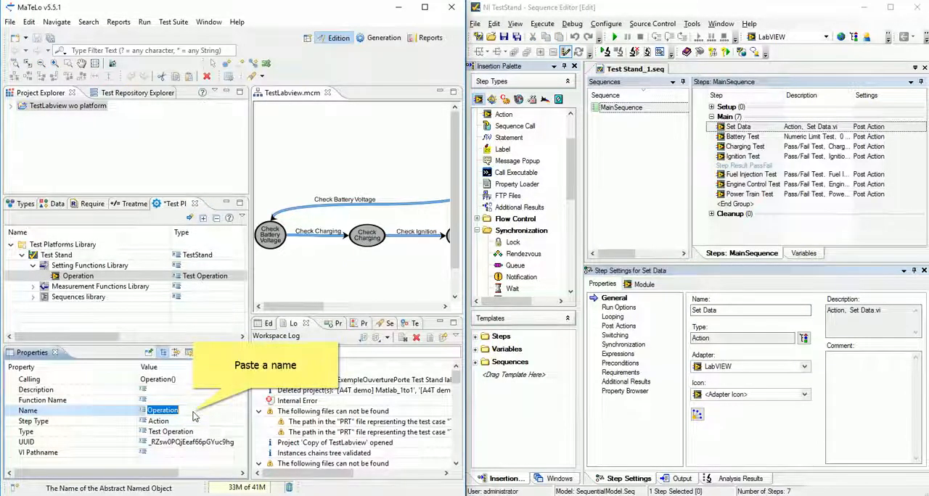
{"action": "key", "text": "ctrl+v"}
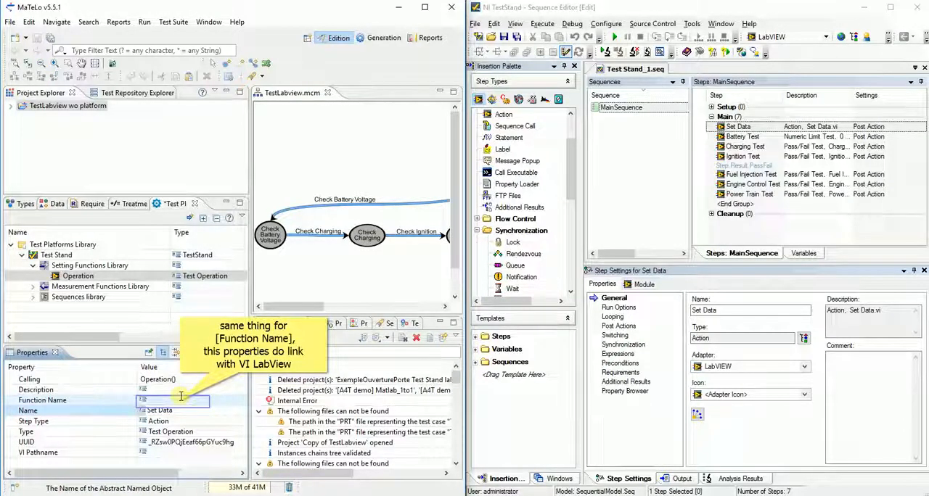
{"action": "left_click", "coordinate": [181, 397]}
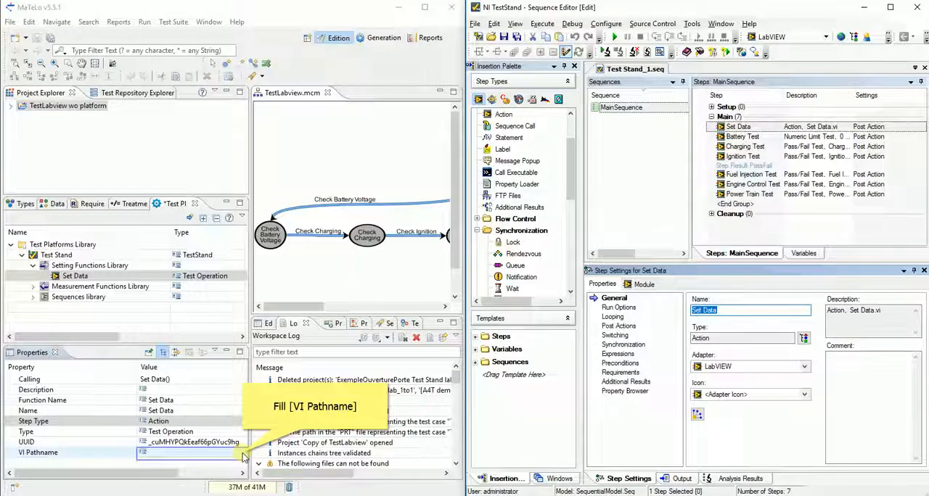
Set the Set Data operation's VI pathname to Set Data.vi from the Library folder.
{"action": "left_click", "coordinate": [243, 455]}
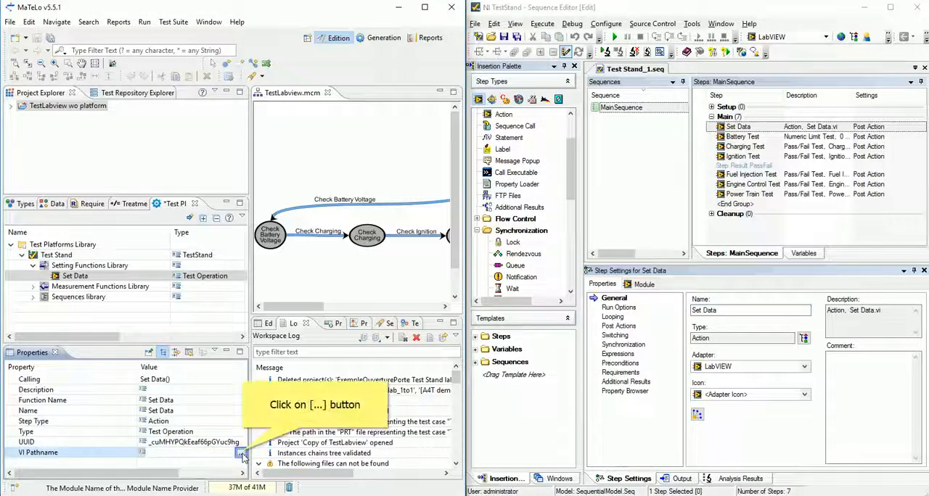
{"action": "left_click", "coordinate": [241, 453]}
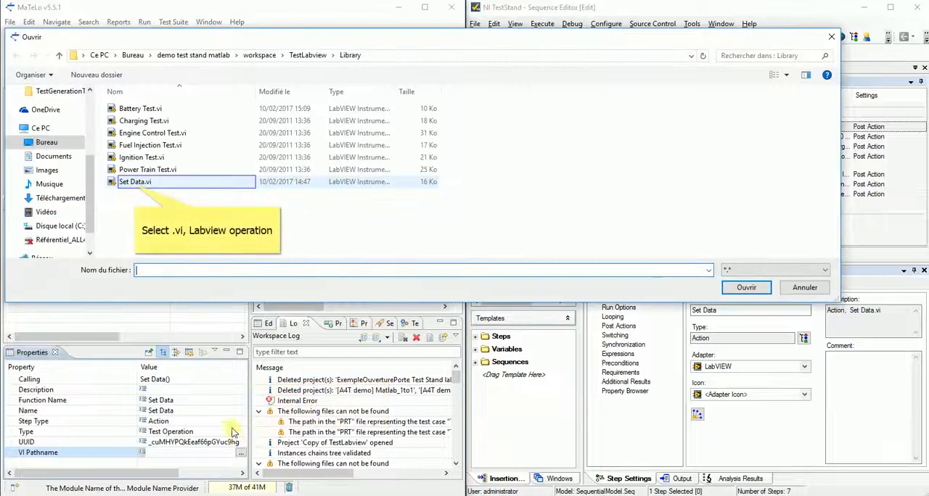
{"action": "left_click", "coordinate": [134, 185]}
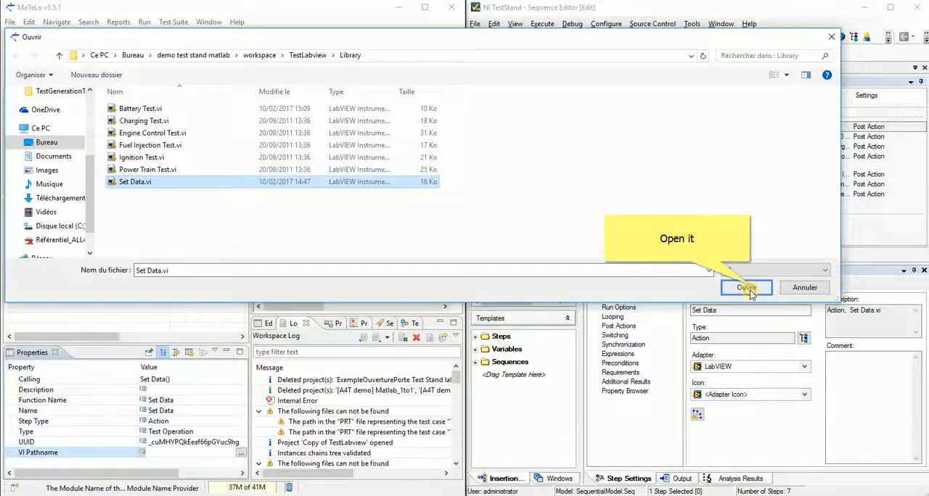
{"action": "left_click", "coordinate": [747, 287]}
Display the Set Data step's module parameters in TestStand, and add a MaTeLo parameter named Cluster.Charging System to the Set Data operation.
{"action": "left_click", "coordinate": [643, 284]}
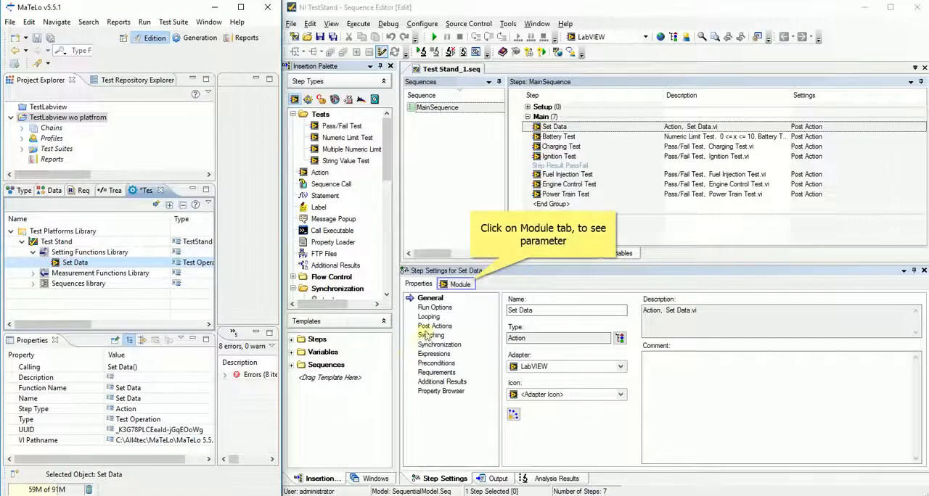
{"action": "left_click", "coordinate": [460, 284]}
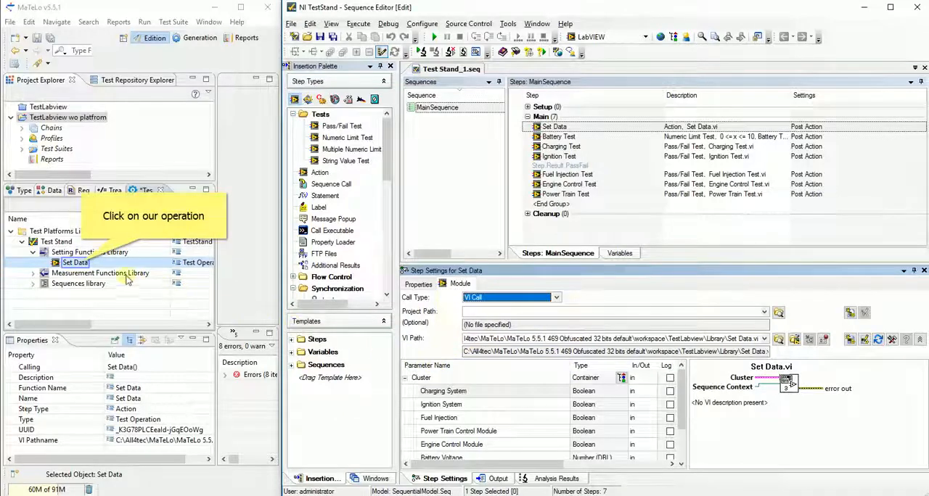
{"action": "left_click", "coordinate": [82, 266]}
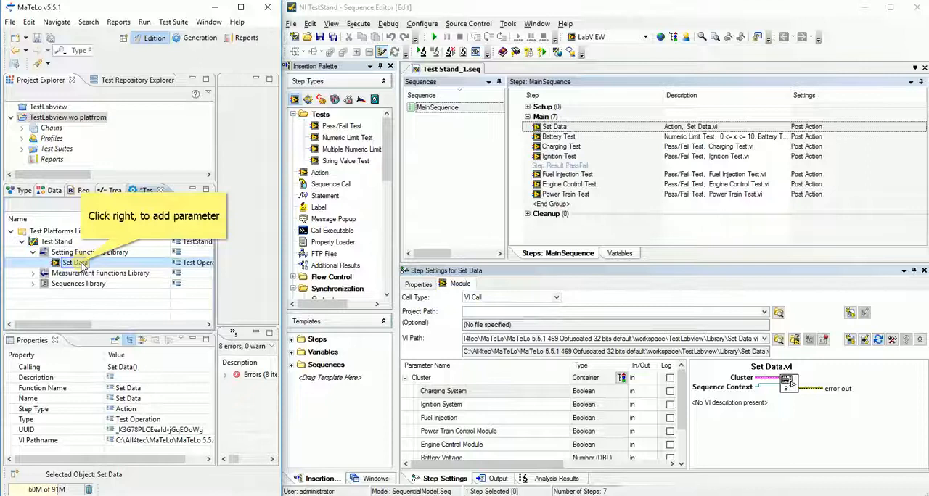
{"action": "right_click", "coordinate": [82, 265]}
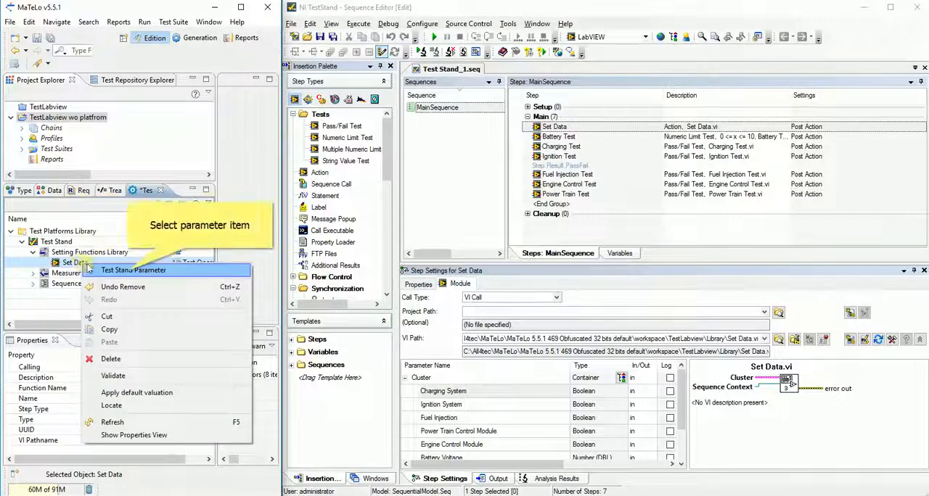
{"action": "left_click", "coordinate": [110, 271]}
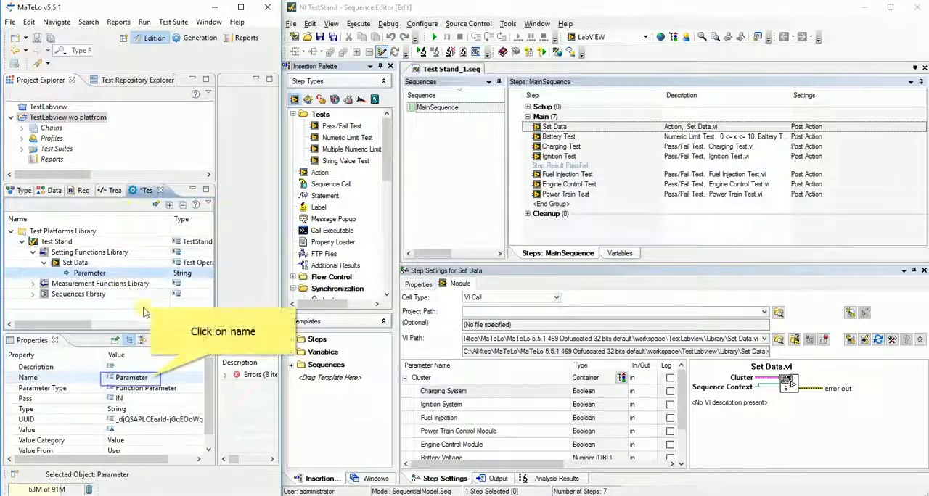
{"action": "left_click", "coordinate": [203, 379]}
{"action": "type", "text": "Cluster"}
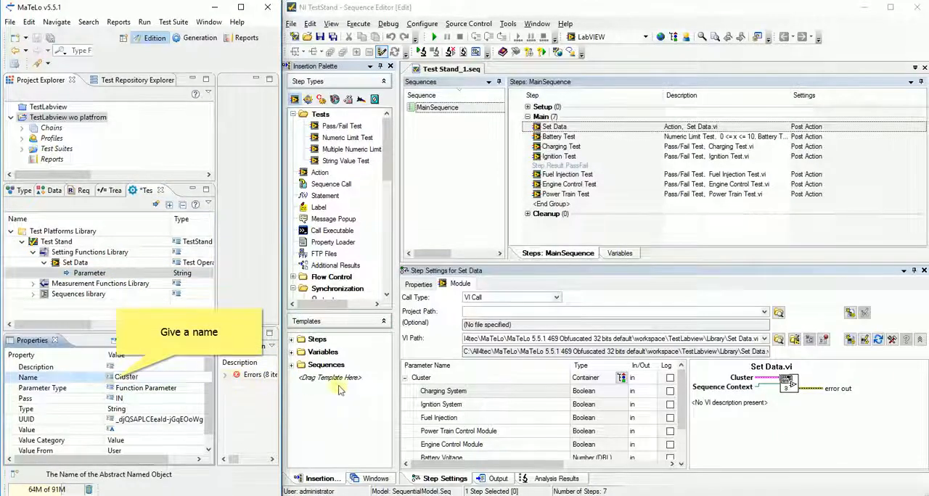
{"action": "type", "text": ".Charging System"}
{"action": "key", "text": "Return"}
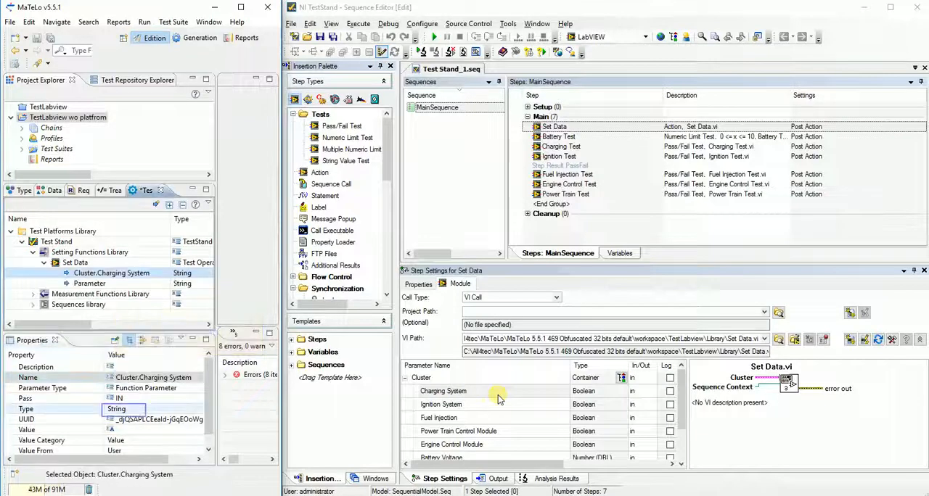
Set the Cluster.Charging System parameter's type to Boolean.
{"action": "left_click", "coordinate": [138, 411]}
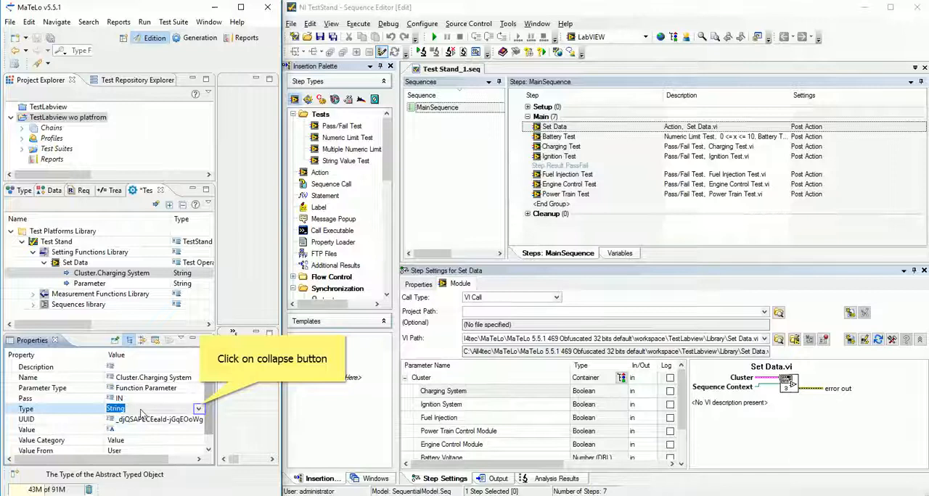
{"action": "left_click", "coordinate": [198, 409]}
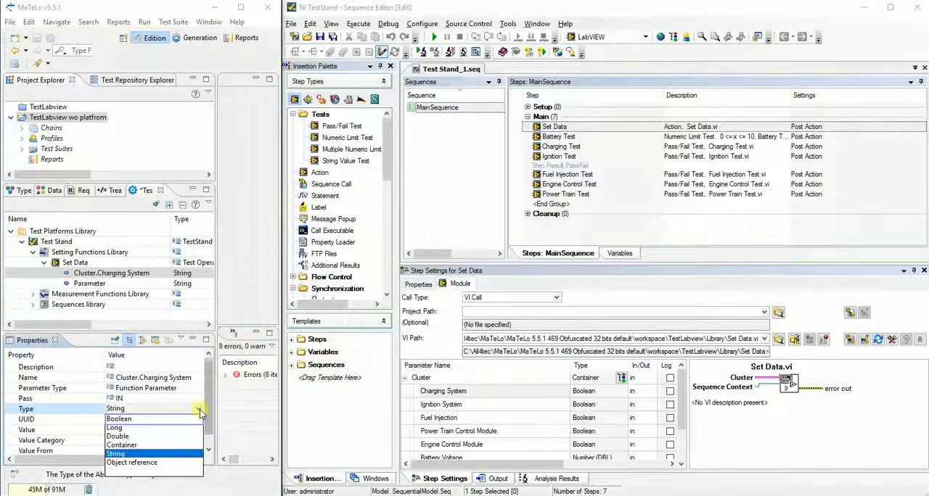
{"action": "left_click", "coordinate": [119, 419]}
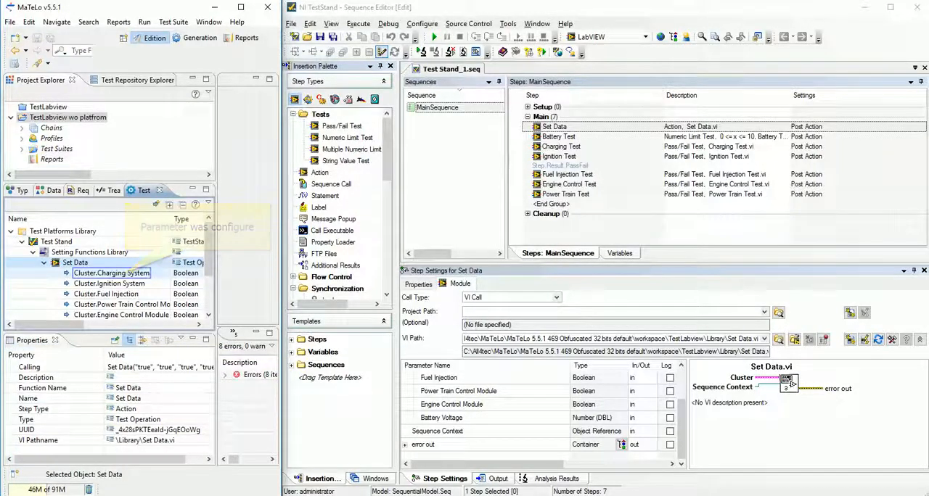
Review the Set Data operation's Cluster parameters, and compare the Power Train Test measurement operation with its TestStand step.
{"action": "left_click", "coordinate": [124, 274]}
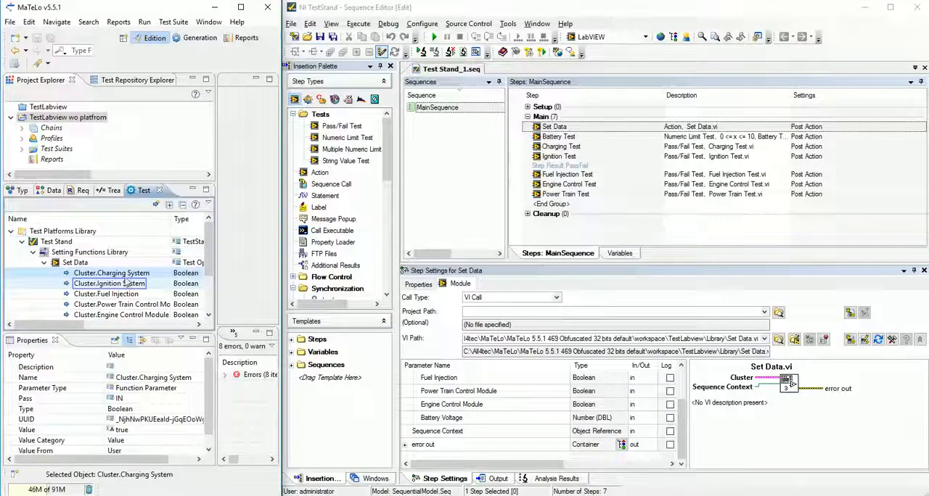
{"action": "left_click", "coordinate": [125, 285]}
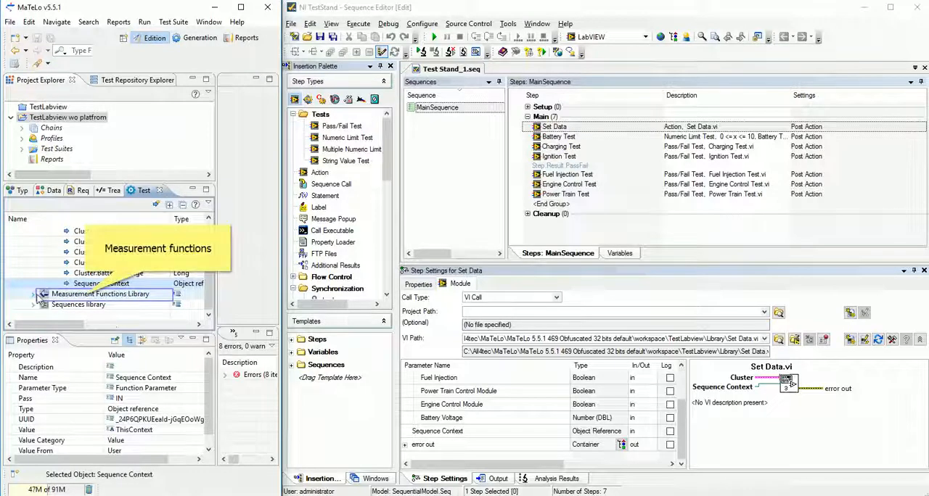
{"action": "left_click", "coordinate": [38, 294]}
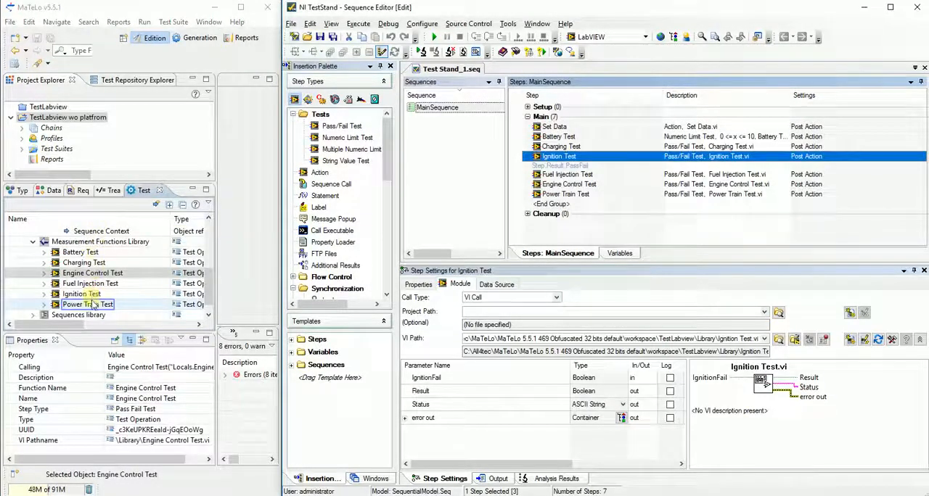
{"action": "left_click", "coordinate": [92, 306]}
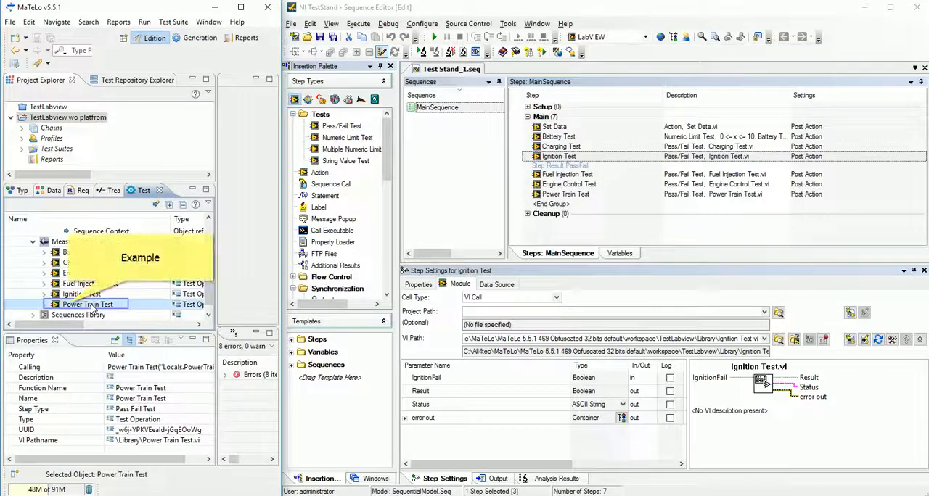
{"action": "left_click", "coordinate": [44, 304]}
{"action": "left_click", "coordinate": [565, 194]}
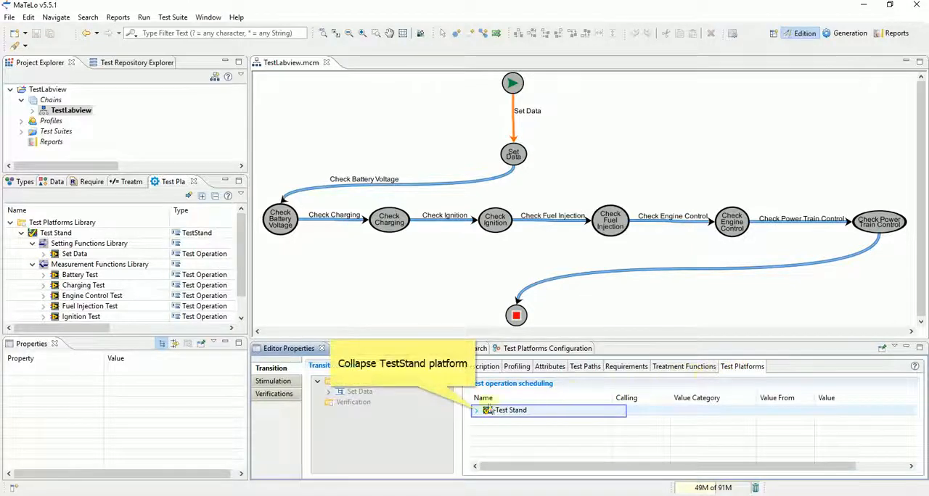
Examine the TestStand operations and parameter values scheduled on the Set Data and Check Charging transitions.
{"action": "left_click", "coordinate": [482, 410]}
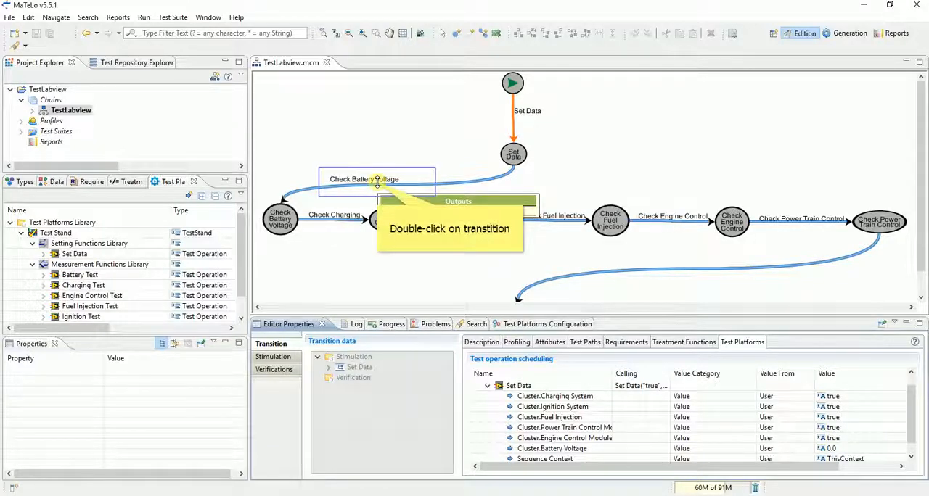
{"action": "left_click", "coordinate": [343, 218]}
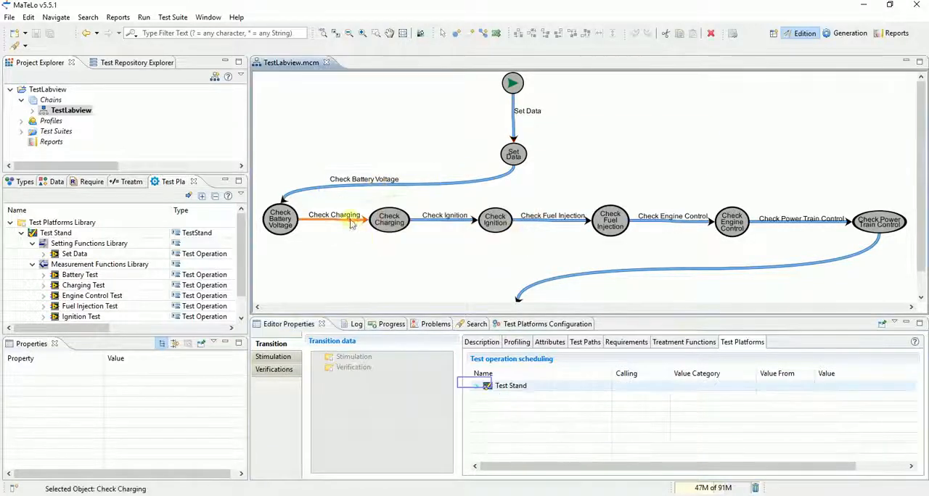
{"action": "left_click", "coordinate": [476, 386]}
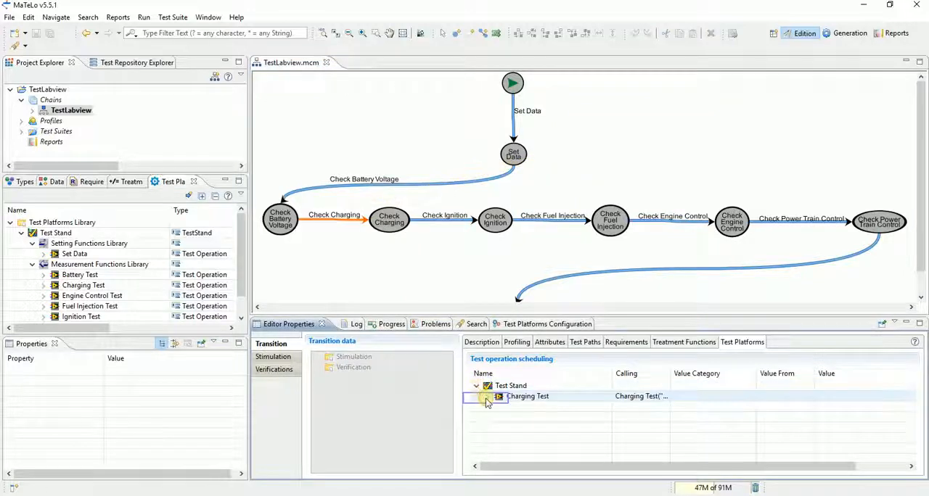
{"action": "left_click", "coordinate": [486, 399]}
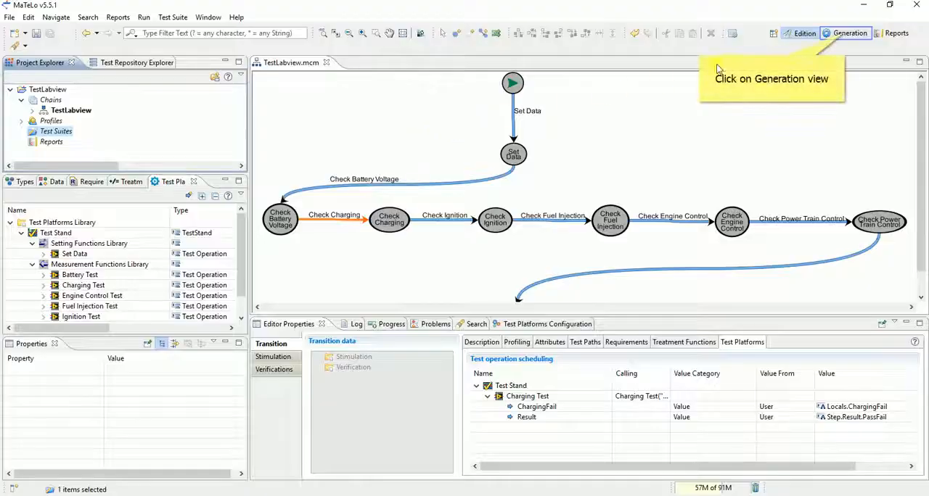
Generate a test suite from the TestLabview chain with the Default Strategy, allowing the open test case details to close.
{"action": "left_click", "coordinate": [847, 33]}
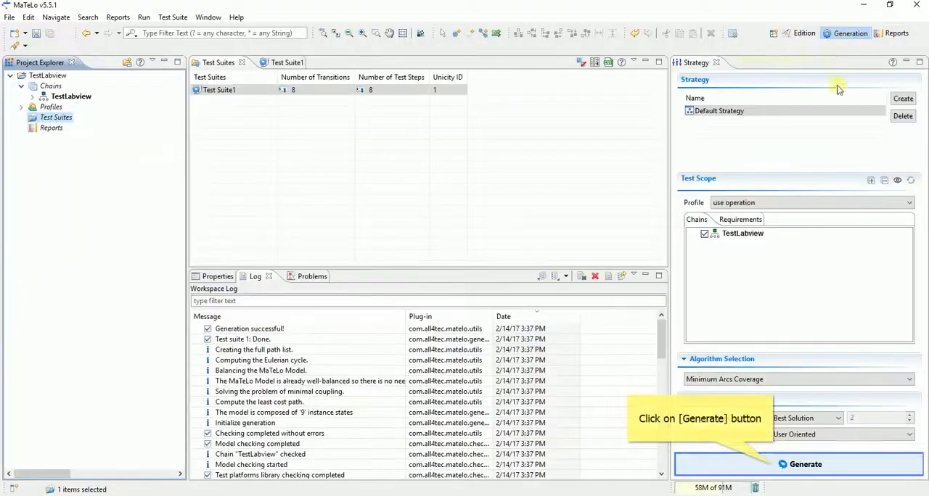
{"action": "left_click", "coordinate": [785, 464]}
{"action": "left_click", "coordinate": [533, 264]}
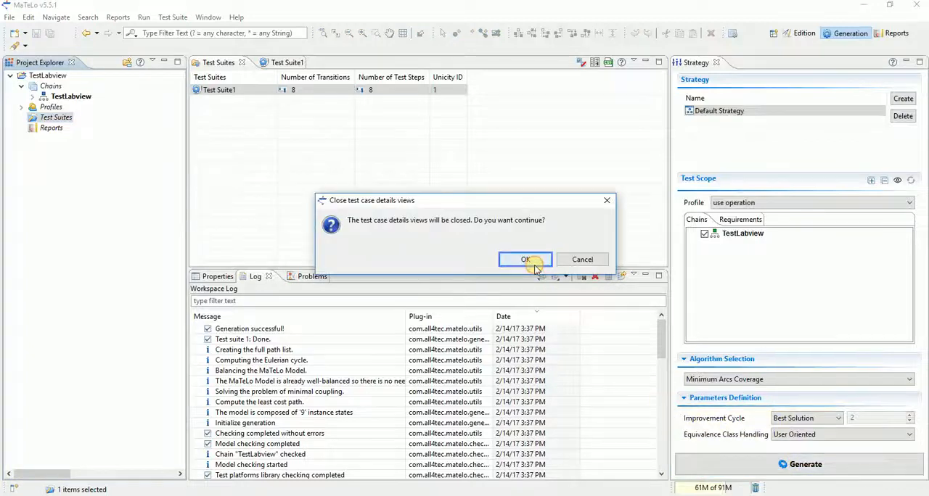
{"action": "left_click", "coordinate": [580, 263]}
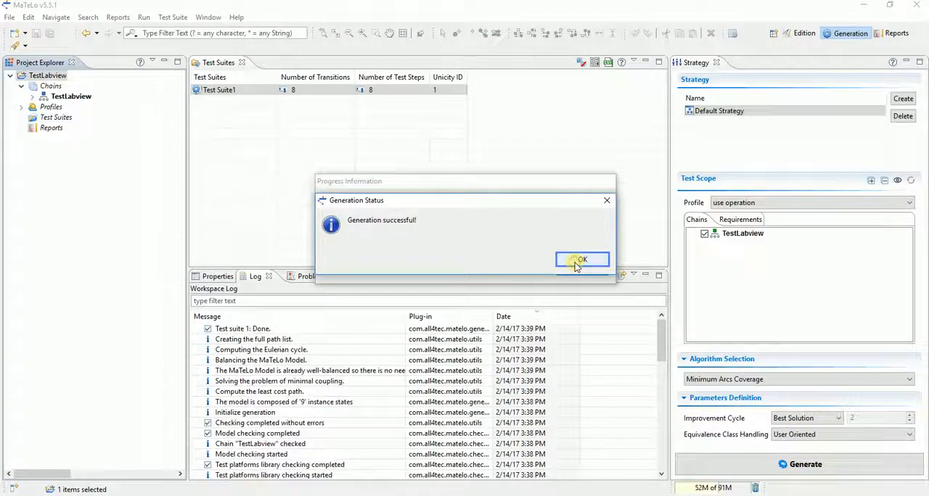
{"action": "left_click", "coordinate": [577, 264]}
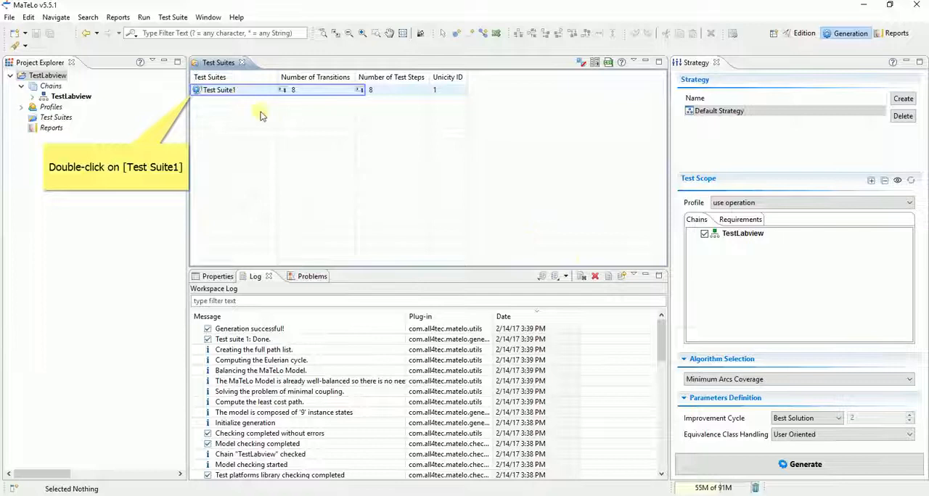
Examine the generated Test Suite1, checking the Test Stand operation parameters of its Set Data and Check Battery Voltage steps.
{"action": "double_click", "coordinate": [220, 92]}
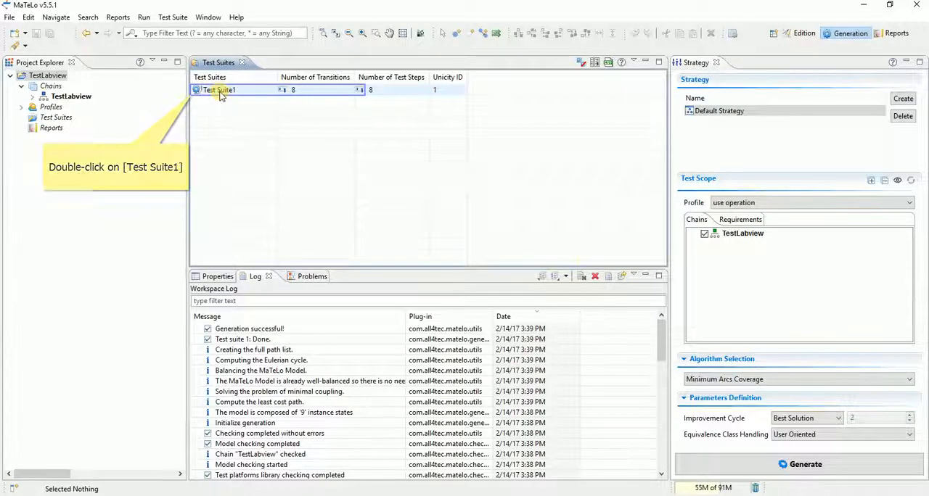
{"action": "left_click", "coordinate": [196, 107]}
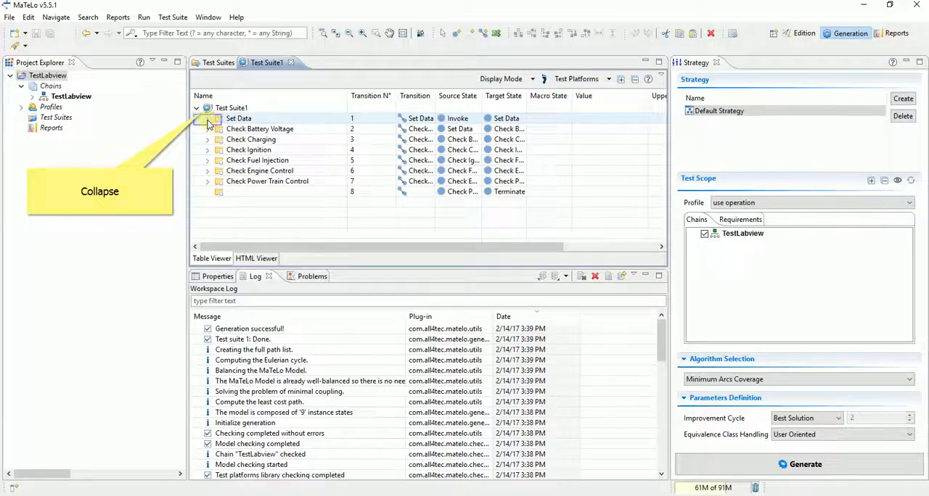
{"action": "left_click", "coordinate": [208, 119]}
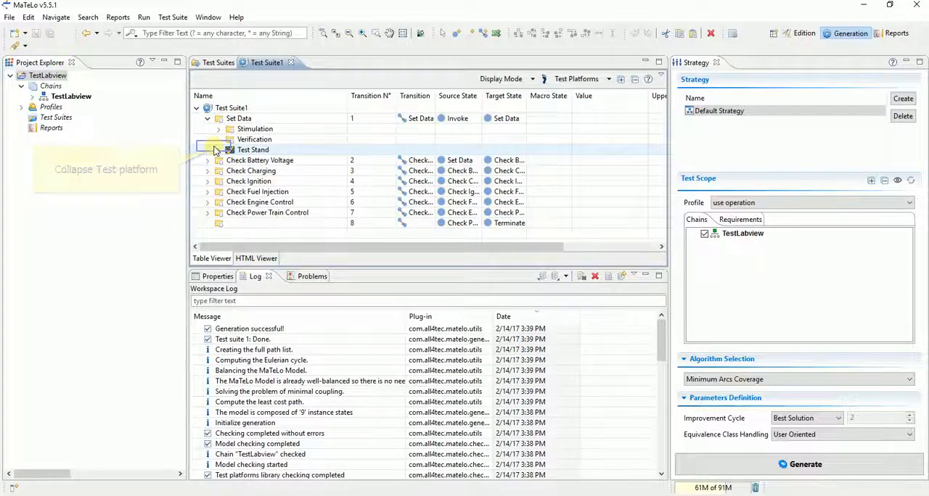
{"action": "left_click", "coordinate": [218, 150]}
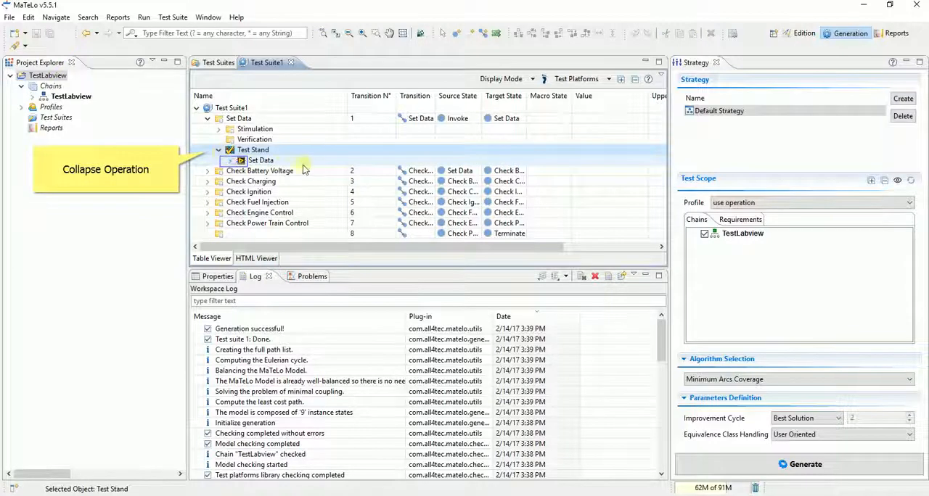
{"action": "left_click", "coordinate": [229, 160]}
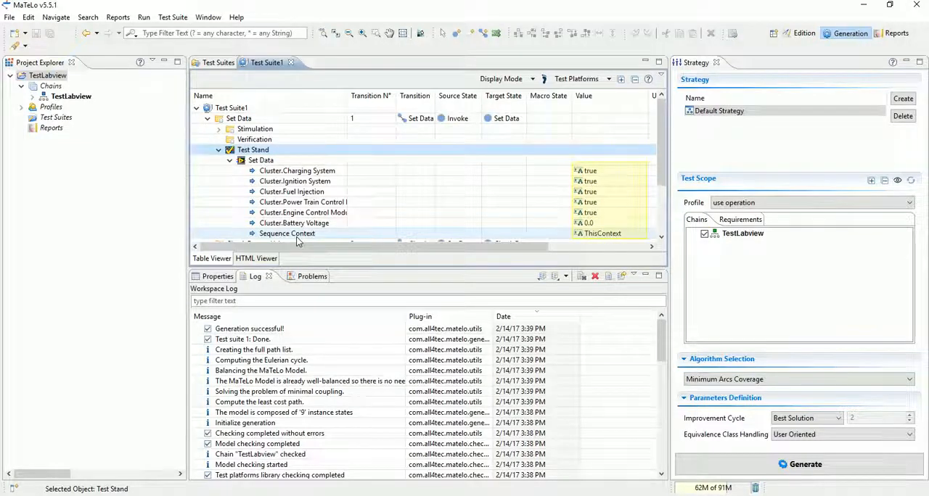
{"action": "scroll", "coordinate": [566, 187], "scroll_direction": "down", "scroll_amount": 4}
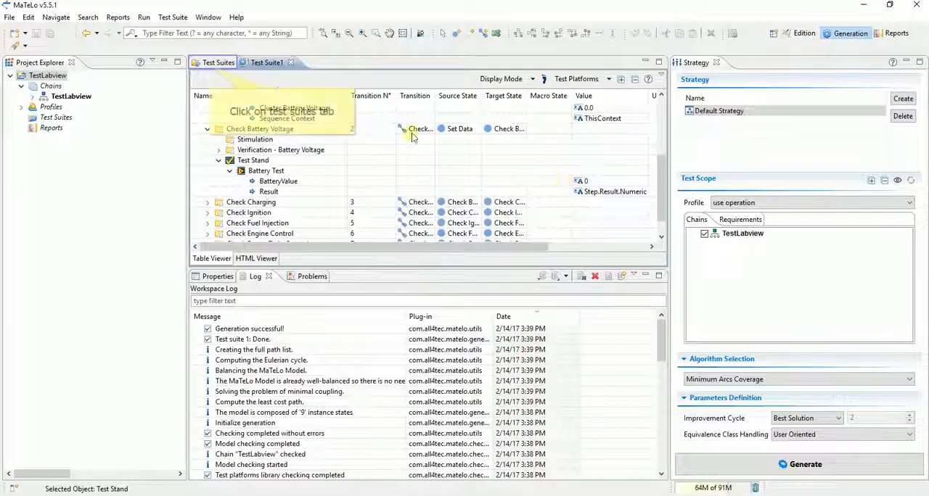
Add the generated Test Suite1 to the TestLabview project.
{"action": "left_click", "coordinate": [210, 63]}
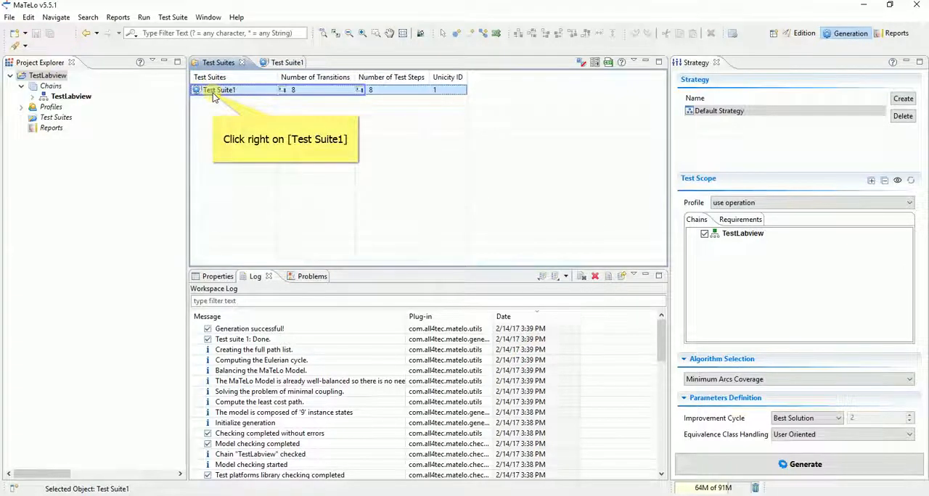
{"action": "right_click", "coordinate": [213, 96]}
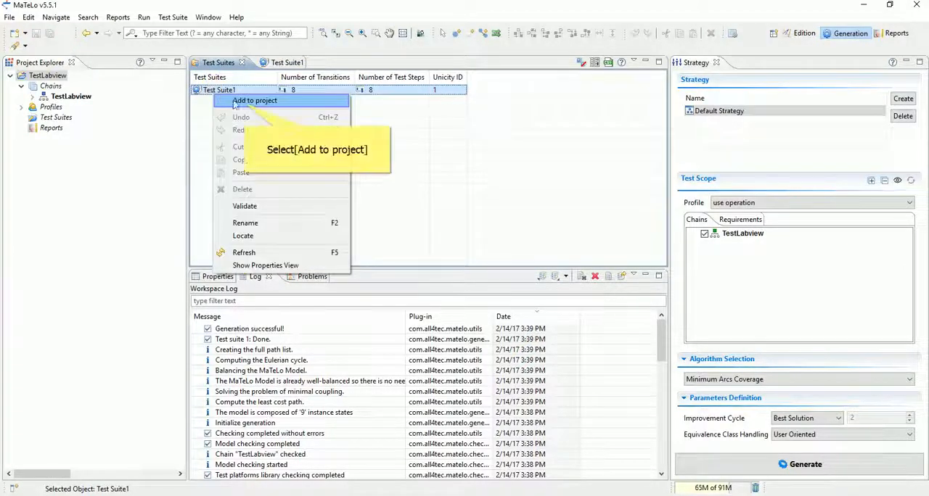
{"action": "left_click", "coordinate": [245, 103]}
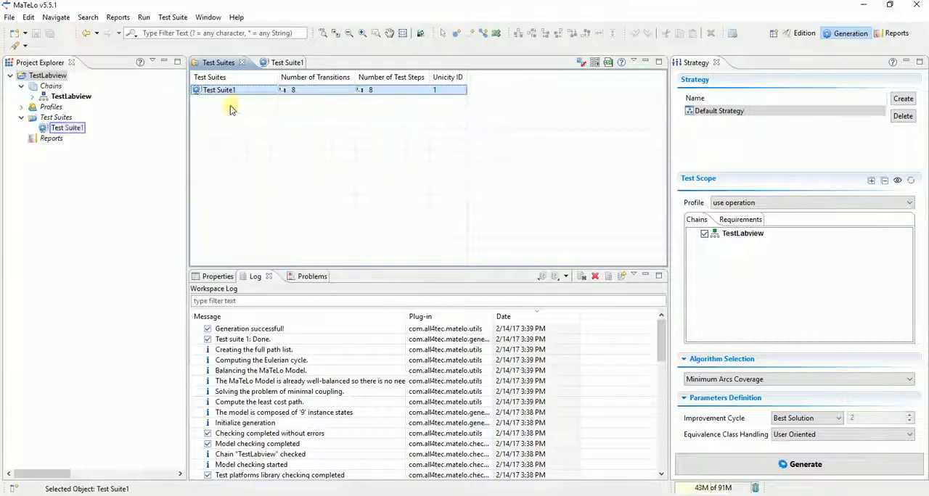
Export the project's Test Suite1 to TestStand for the Test Stand platform, saving one test suite per file.
{"action": "left_click", "coordinate": [69, 129]}
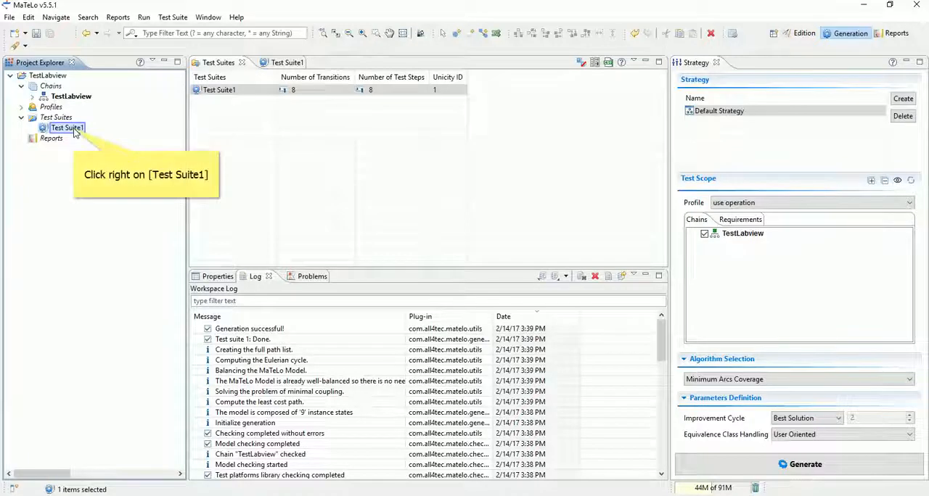
{"action": "right_click", "coordinate": [73, 130]}
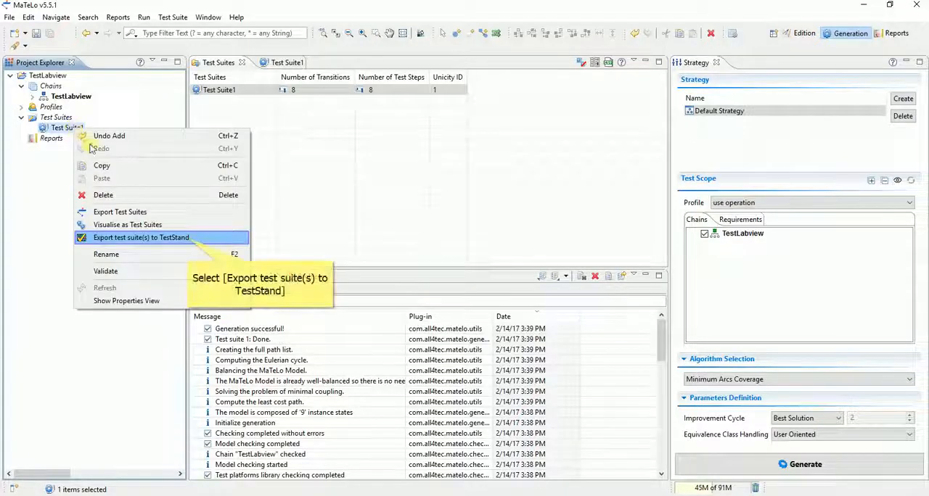
{"action": "left_click", "coordinate": [187, 240]}
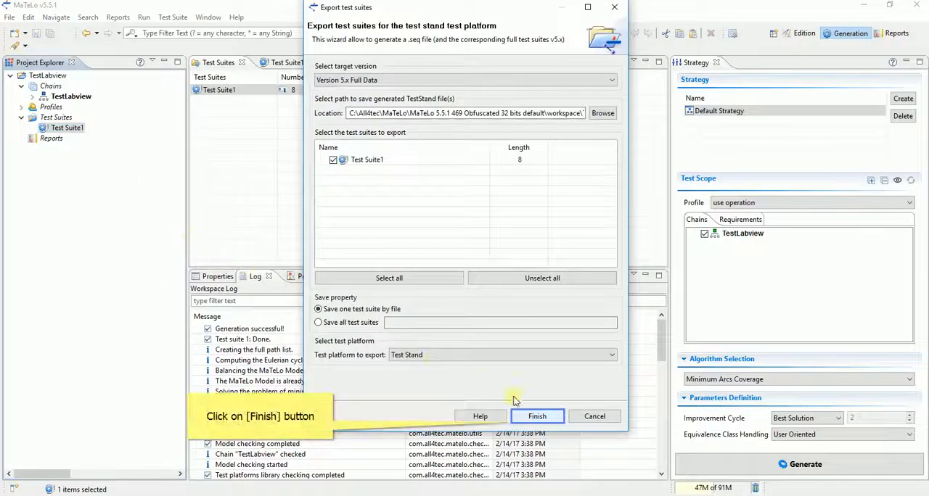
{"action": "left_click", "coordinate": [537, 417]}
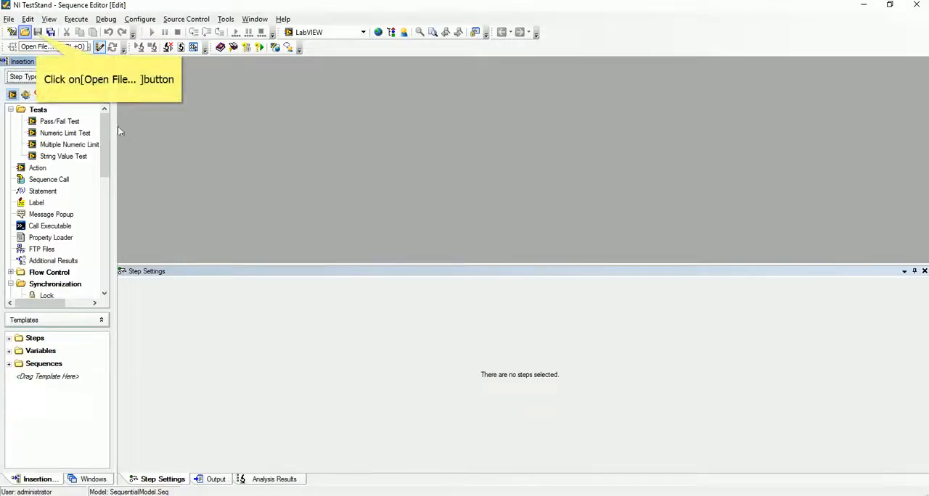
Switch to the NI TestStand Sequence Editor and open Test Stand_1.seq from the testsuite\FullTestSuites folder of the TestLabview workspace.
{"action": "left_click", "coordinate": [24, 33]}
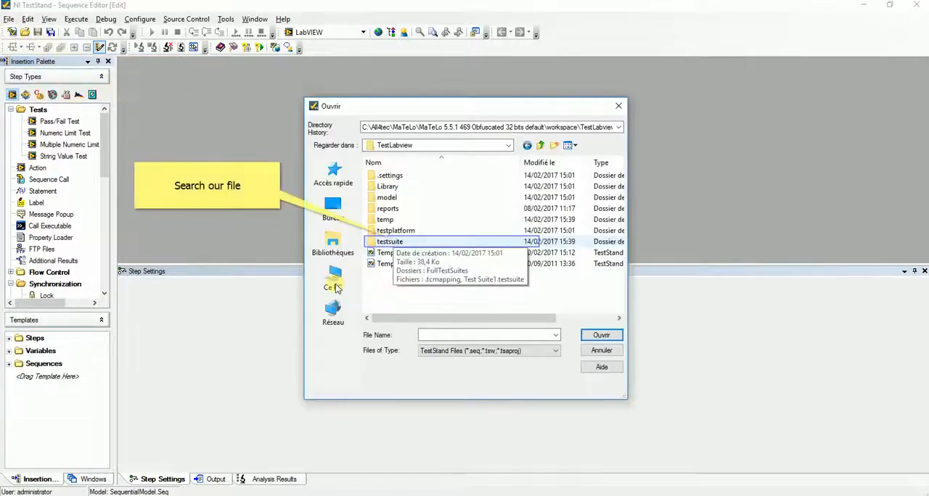
{"action": "double_click", "coordinate": [390, 242]}
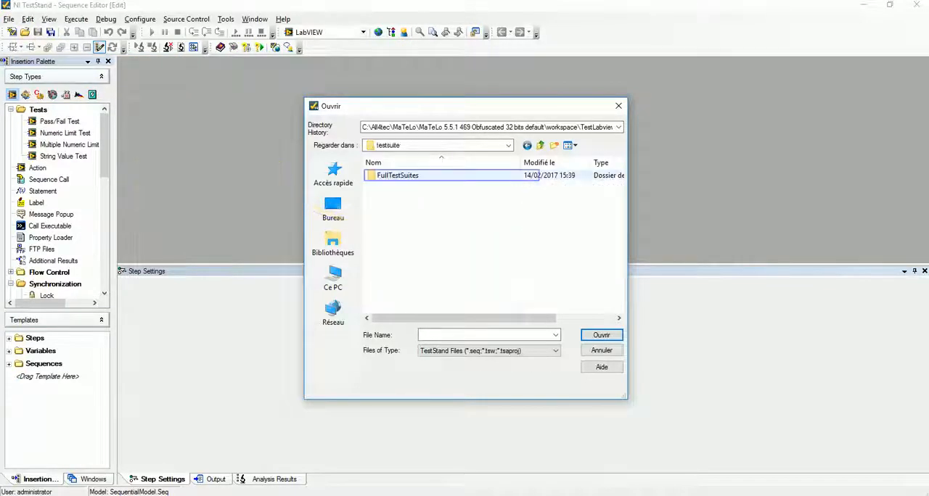
{"action": "double_click", "coordinate": [397, 176]}
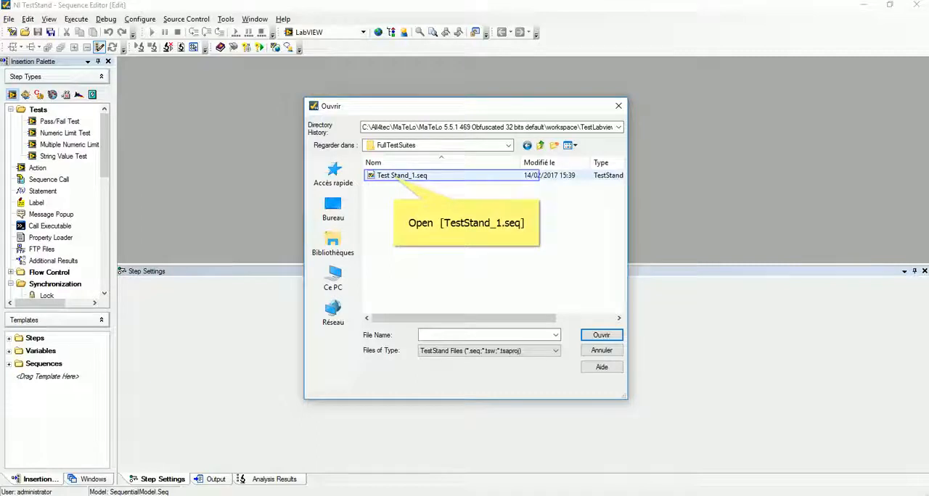
{"action": "left_click", "coordinate": [400, 179]}
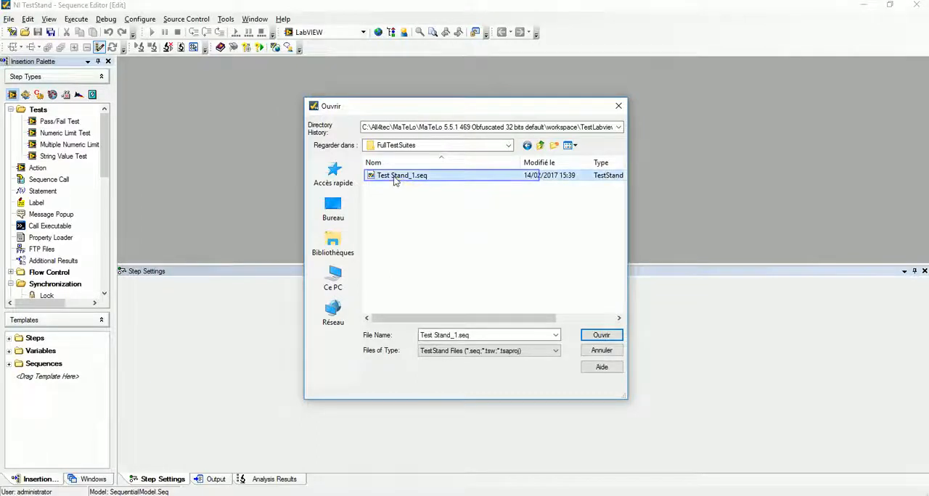
{"action": "double_click", "coordinate": [399, 179]}
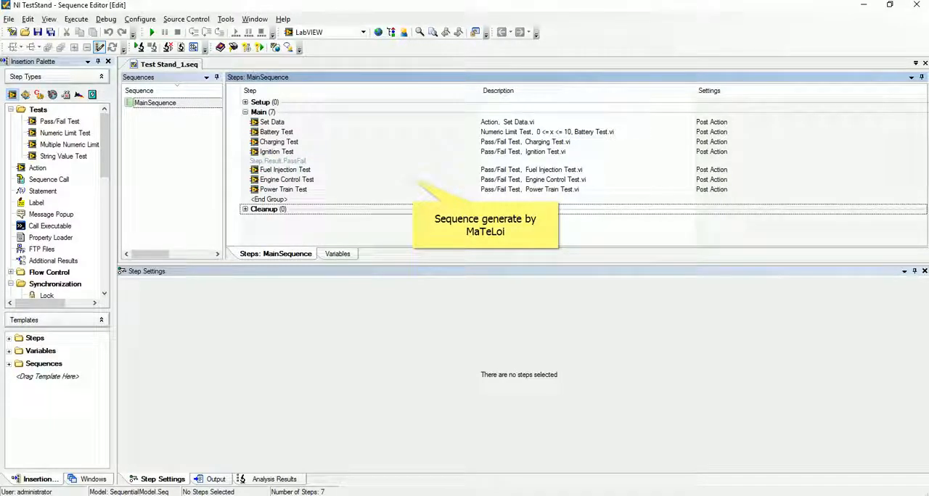
Display the Battery Test step's settings, and execute Test UUTs on the sequence with UUT serial number s.
{"action": "left_click", "coordinate": [274, 133]}
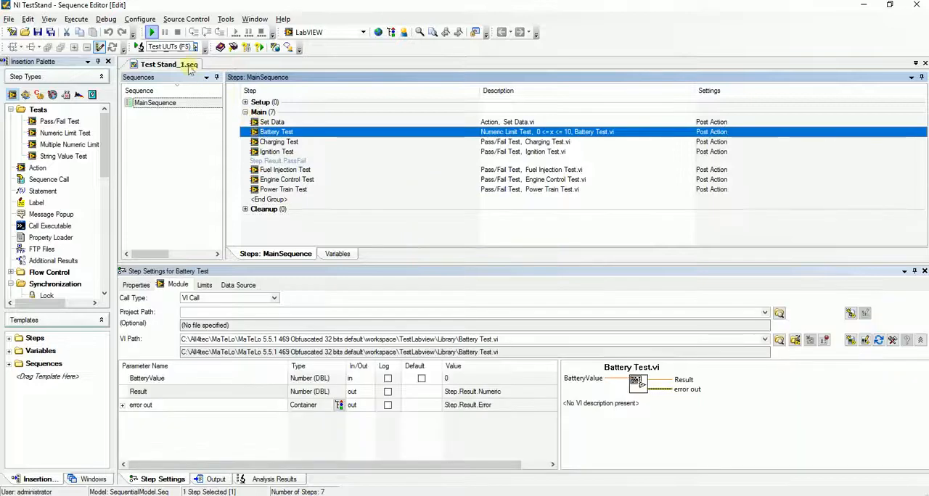
{"action": "left_click", "coordinate": [150, 33]}
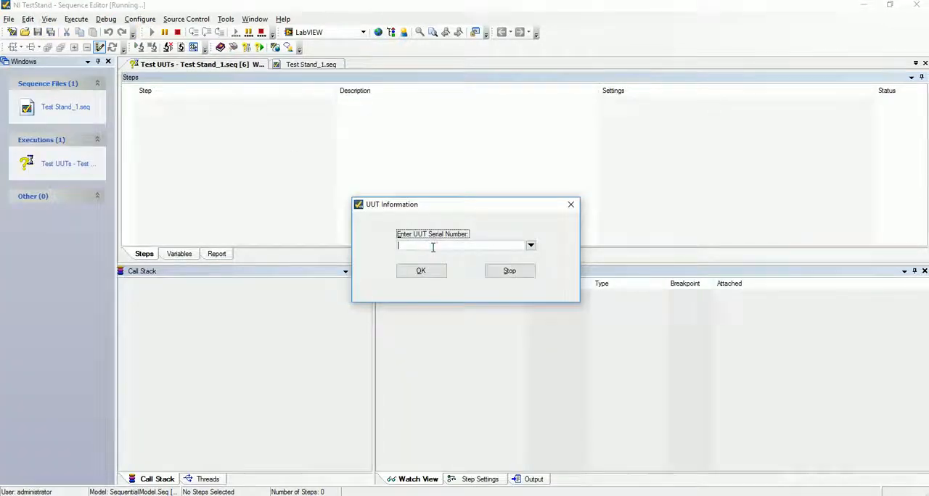
{"action": "type", "text": "a"}
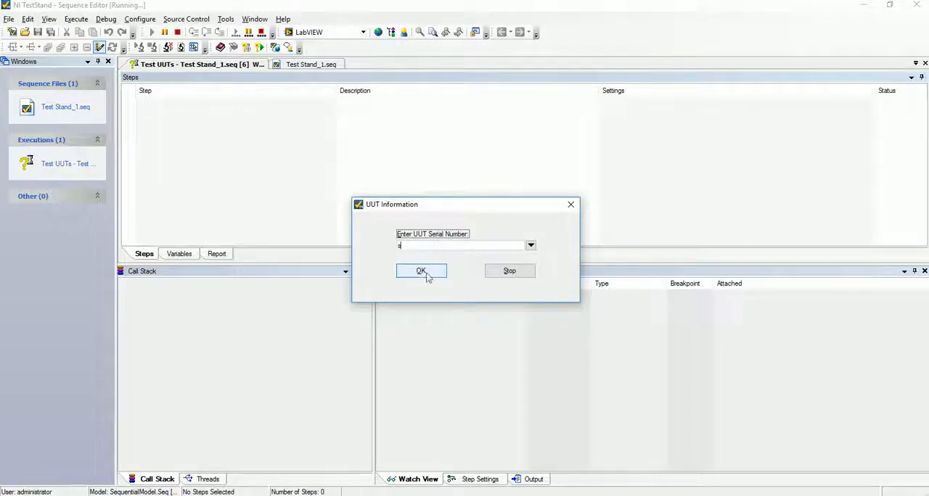
{"action": "left_click", "coordinate": [422, 272]}
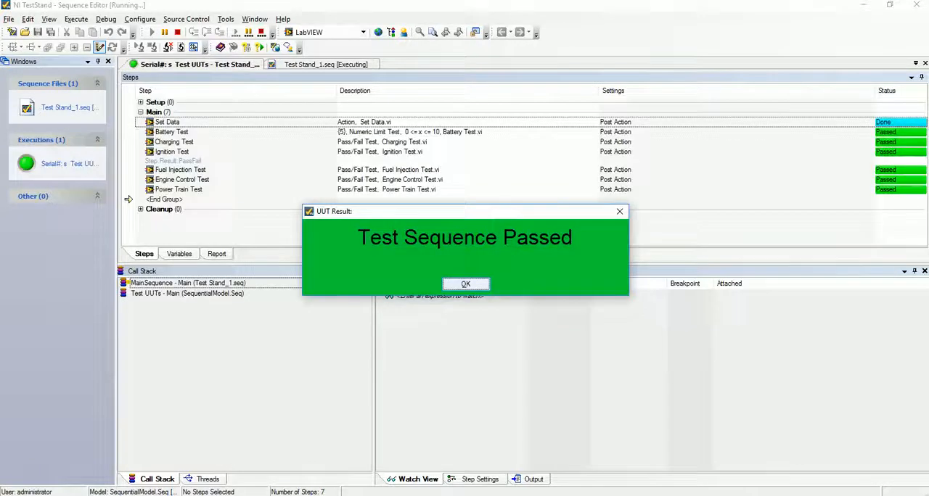